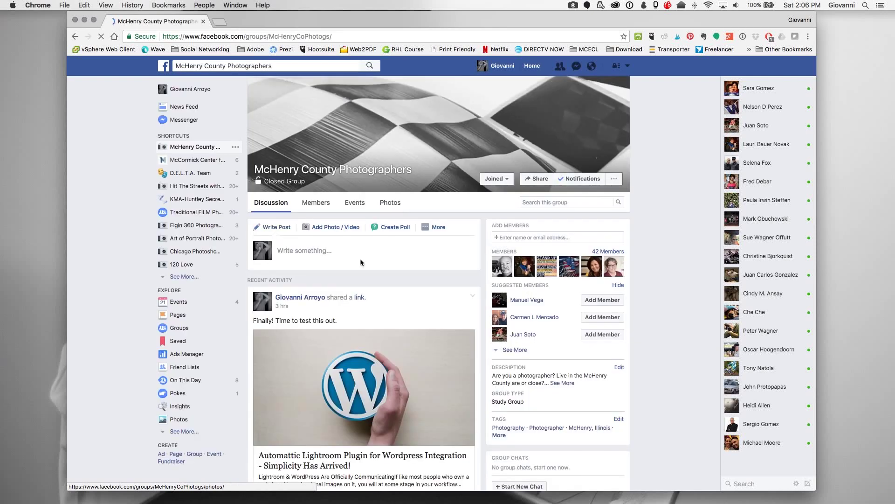
- Open the shared Light Stalking article and follow its FREE Plugin link to apps.wordpress.com
left_click(348, 419)
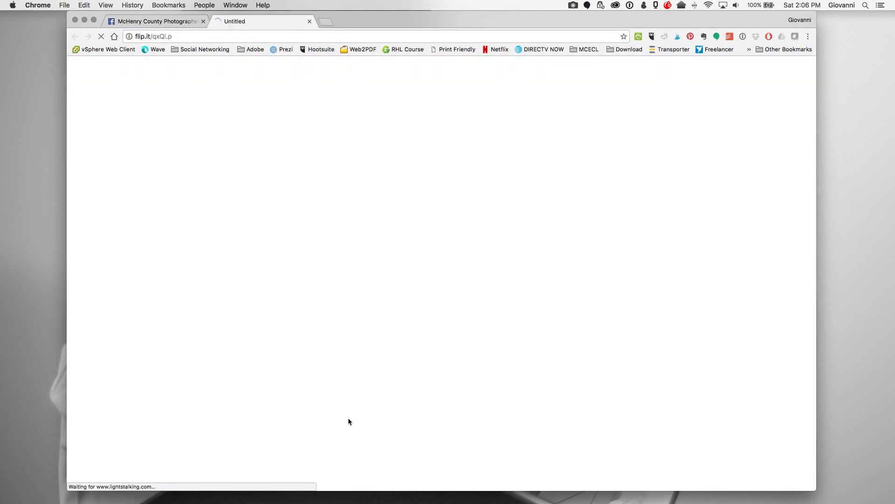
left_click(204, 22)
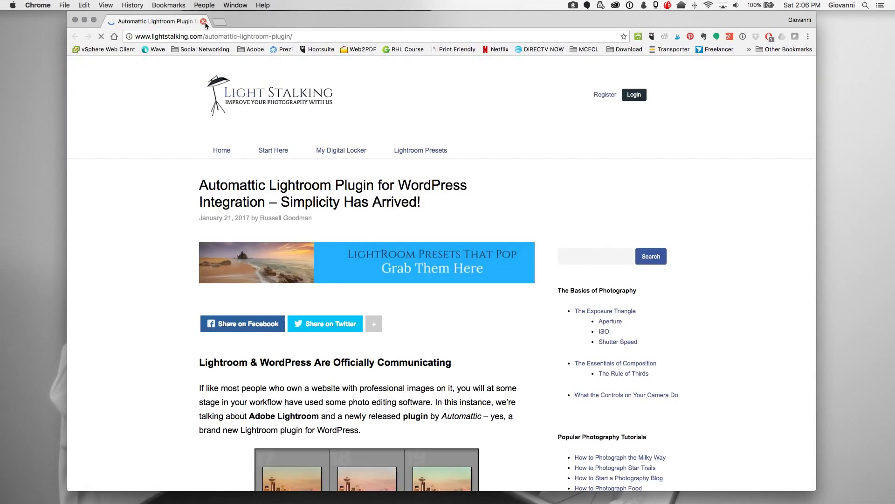
scroll(293, 79, "down", 5)
scroll(293, 79, "down", 5)
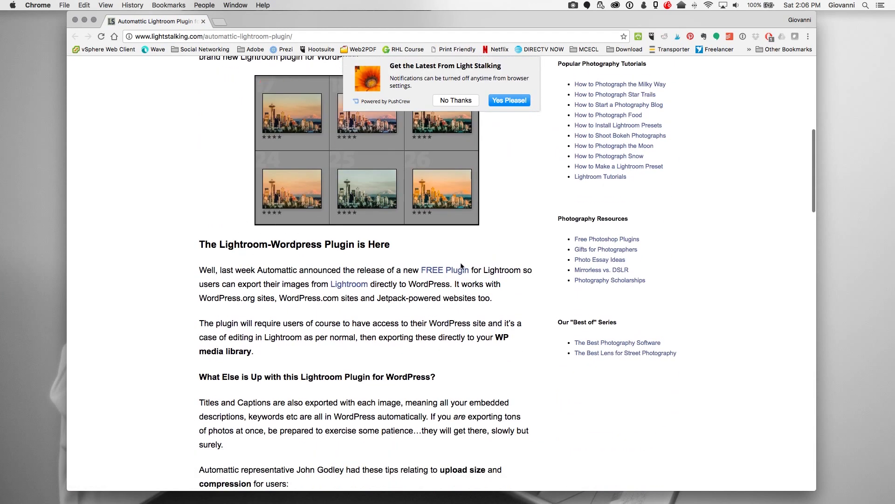
left_click(445, 271)
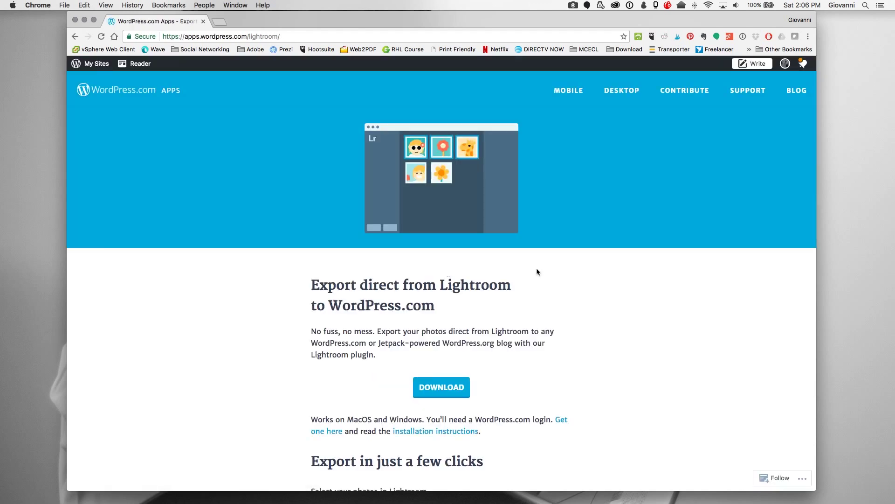
- Download the WordPress.com Lightroom plugin from its official page
scroll(536, 270, "down", 2)
scroll(537, 272, "down", 3)
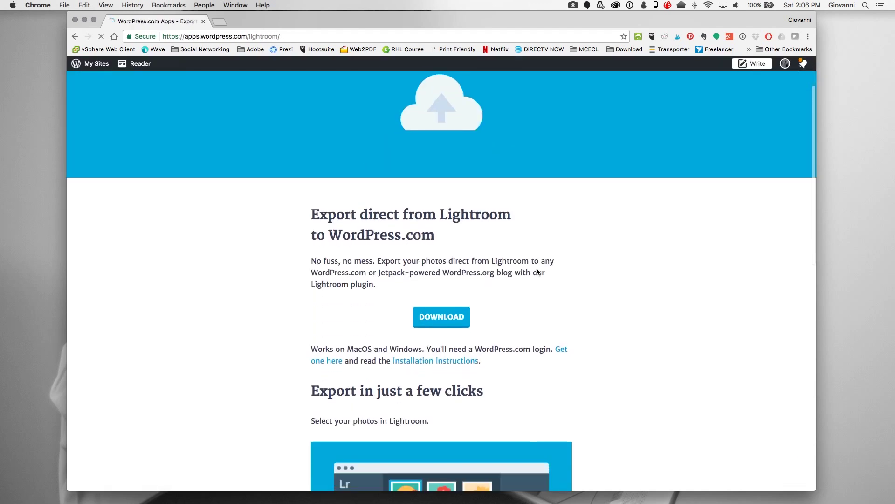
left_click(437, 304)
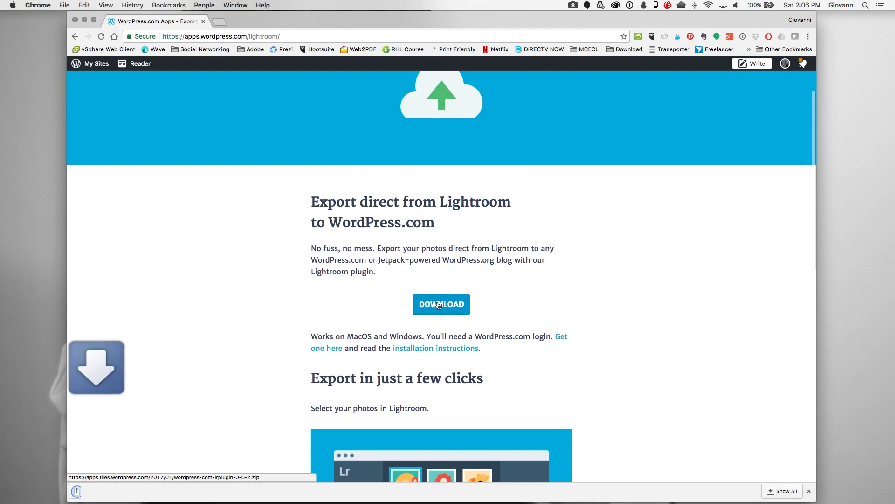
scroll(490, 307, "down", 1)
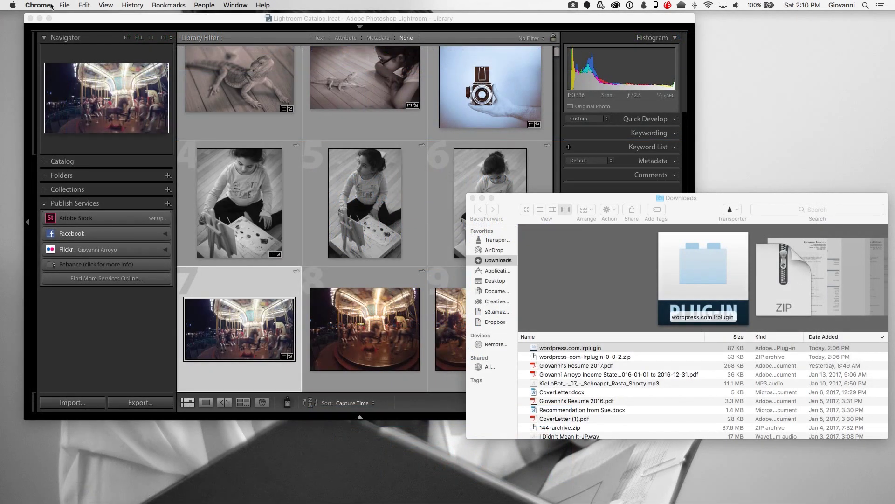
- Bring Lightroom to the front and open the Plug-in Manager from the File menu
left_click(64, 5)
mouse_move(205, 5)
left_click(130, 25)
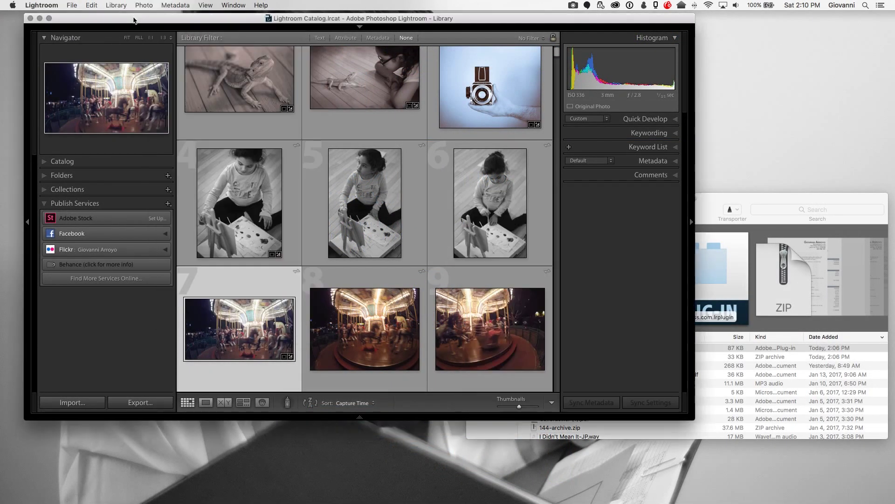
left_click(72, 5)
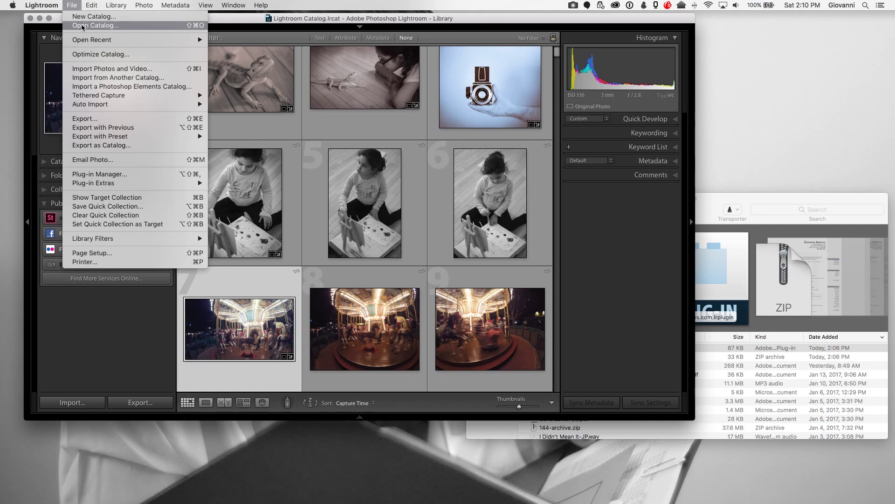
left_click(106, 175)
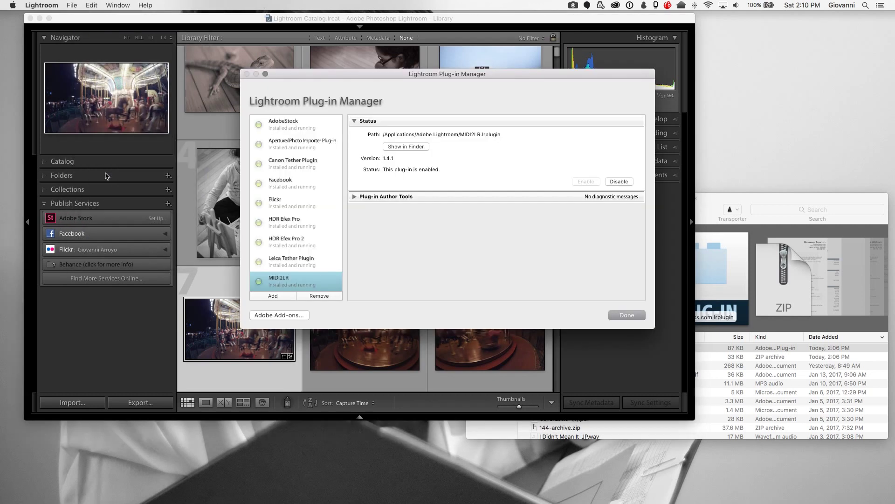
- Add wordpress.com.lrplugin from Downloads so WordPress.com Exporter installs, then close the manager
scroll(293, 233, "down", 3)
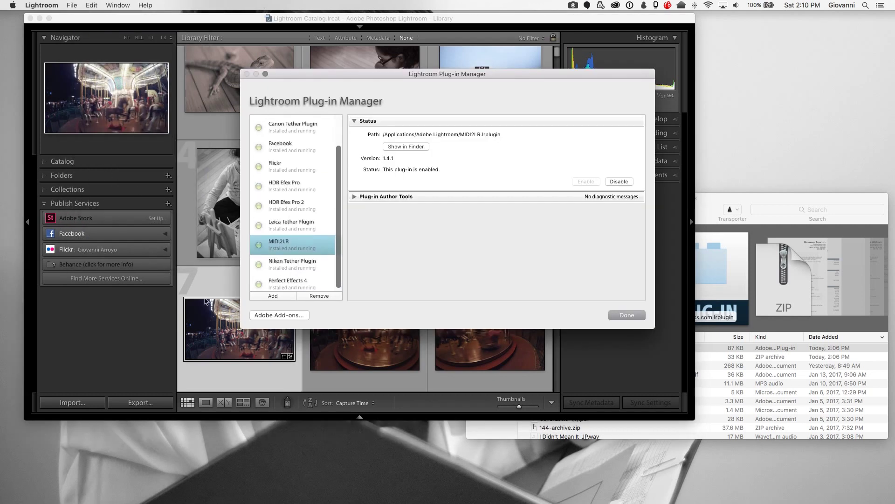
left_click(278, 296)
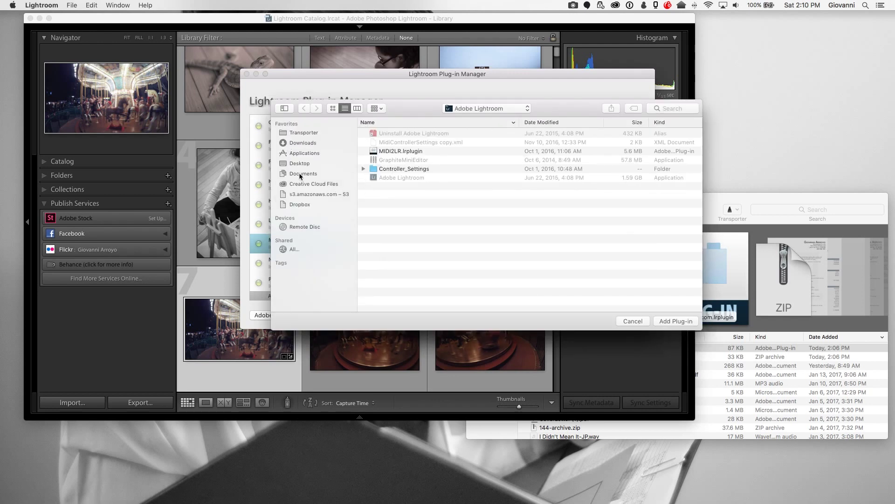
left_click_drag(736, 347, 575, 195)
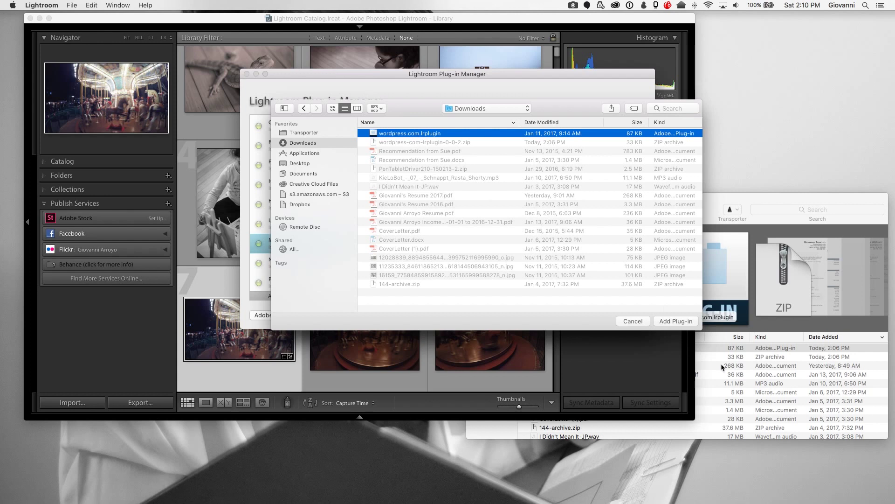
left_click(695, 322)
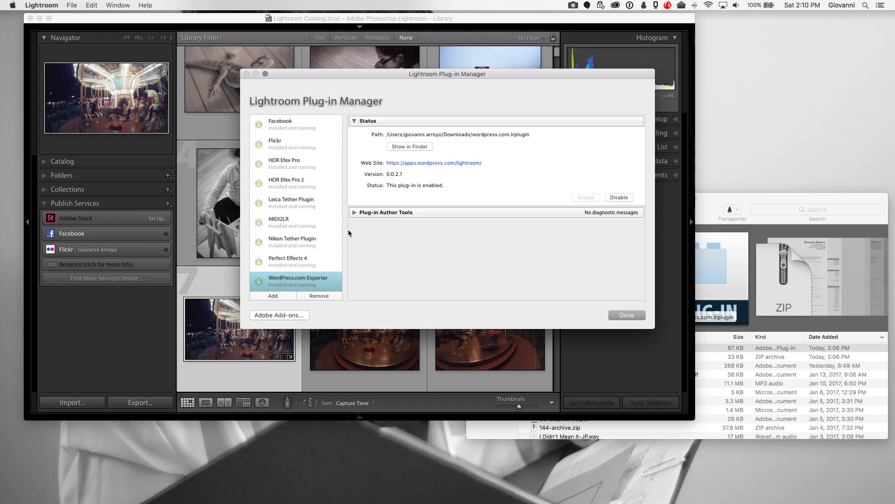
left_click(360, 214)
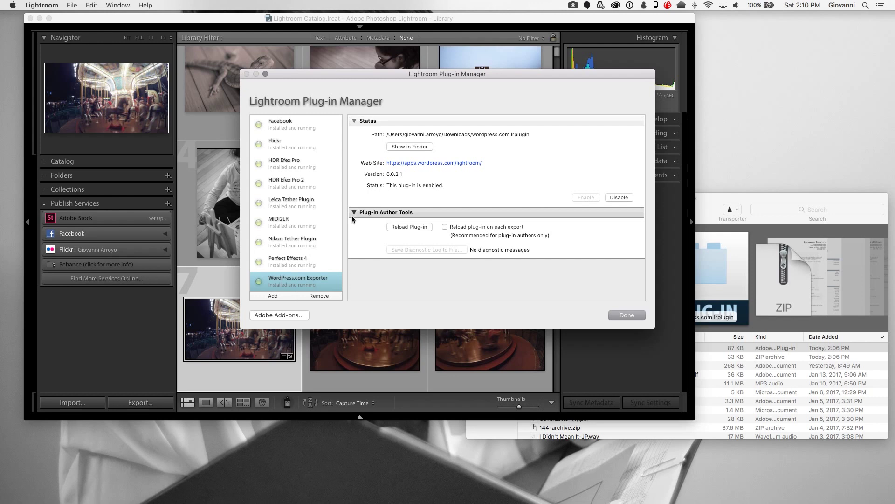
left_click(629, 317)
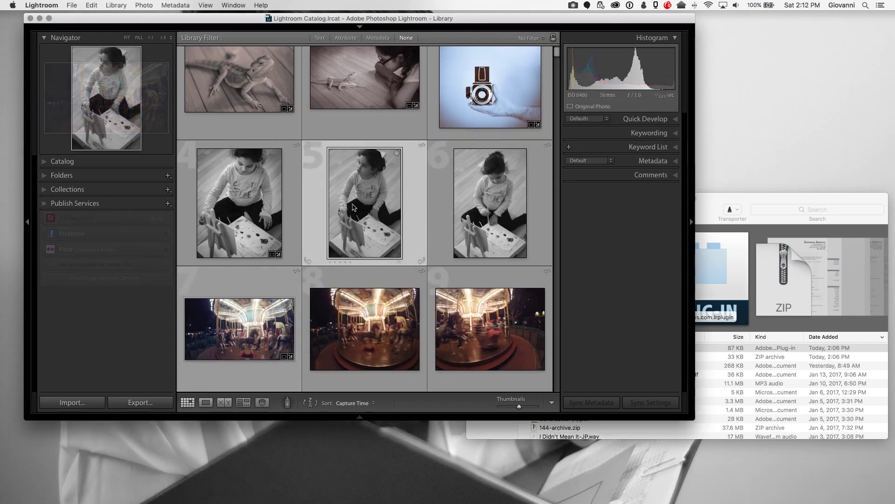
- Open the Export dialog for the photo of the girl
right_click(344, 203)
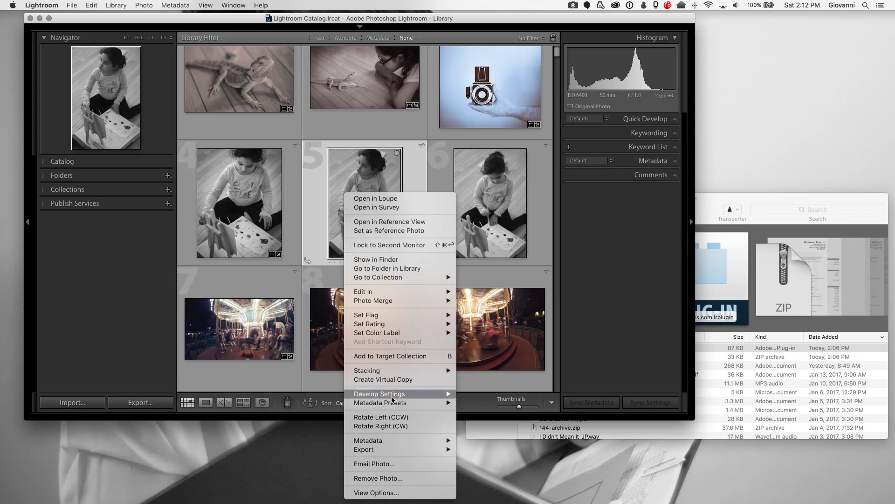
mouse_move(403, 450)
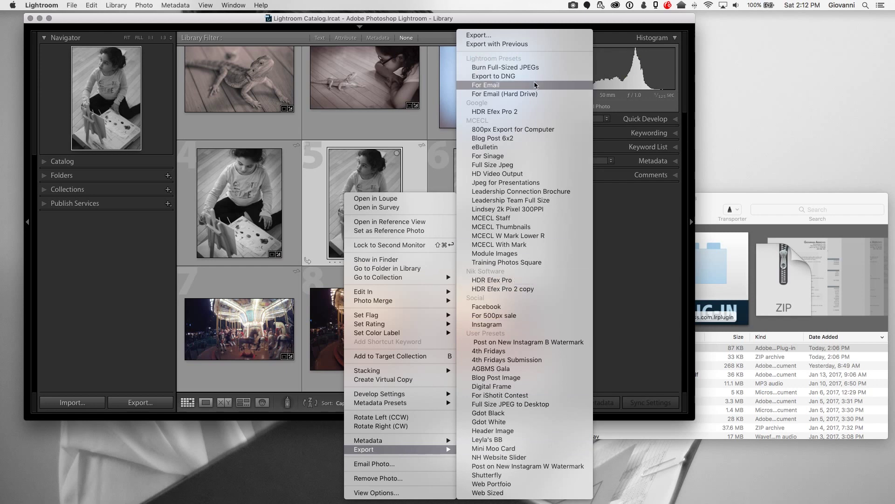
left_click(476, 36)
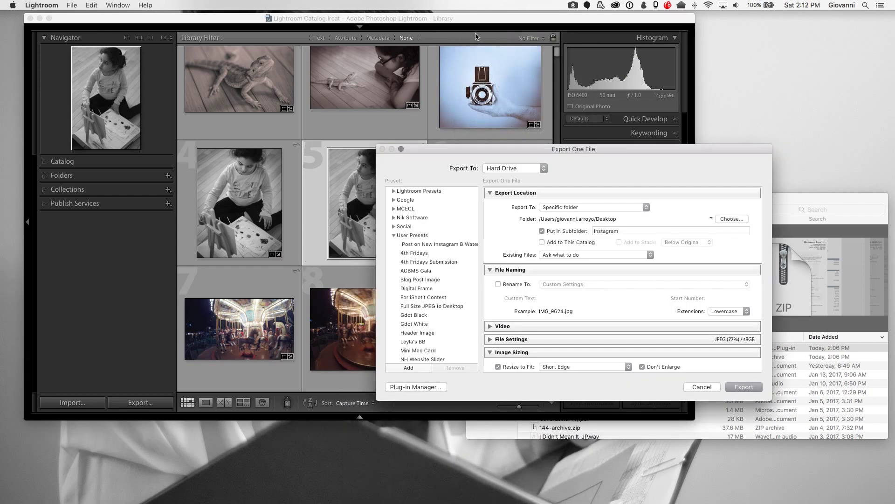
- Set Export To WordPress.com and start the WordPress.com log-in
left_click(519, 169)
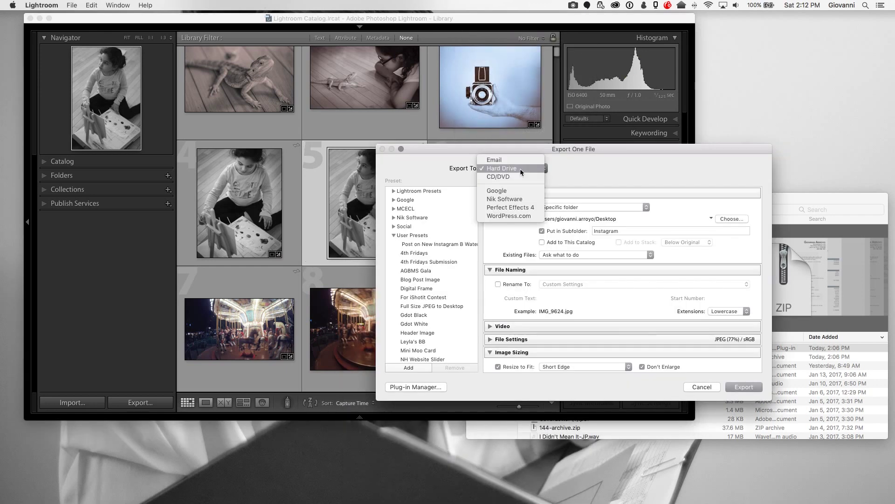
left_click(518, 215)
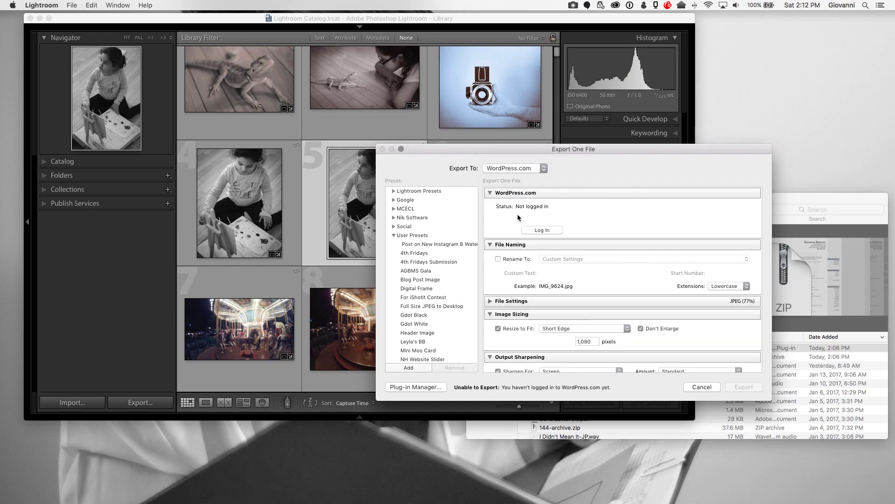
left_click(540, 231)
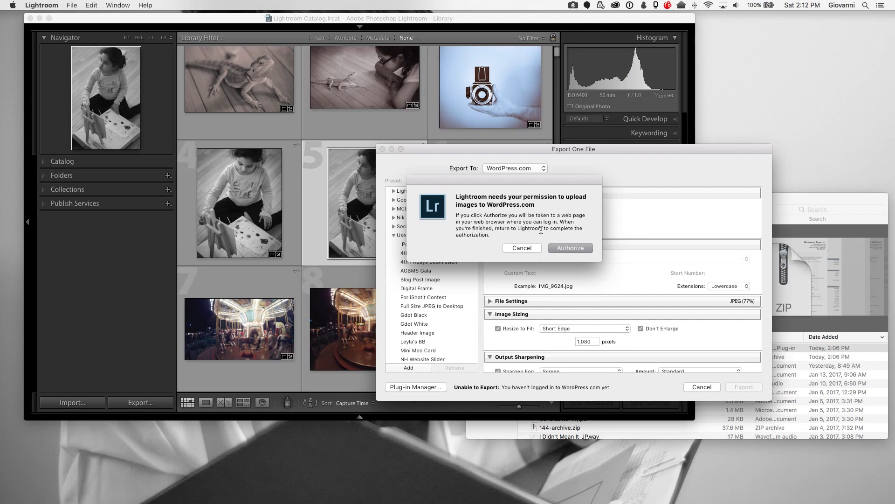
- Authorize and approve Lightroom's upload access in Chrome, then close the browser window
left_click(573, 251)
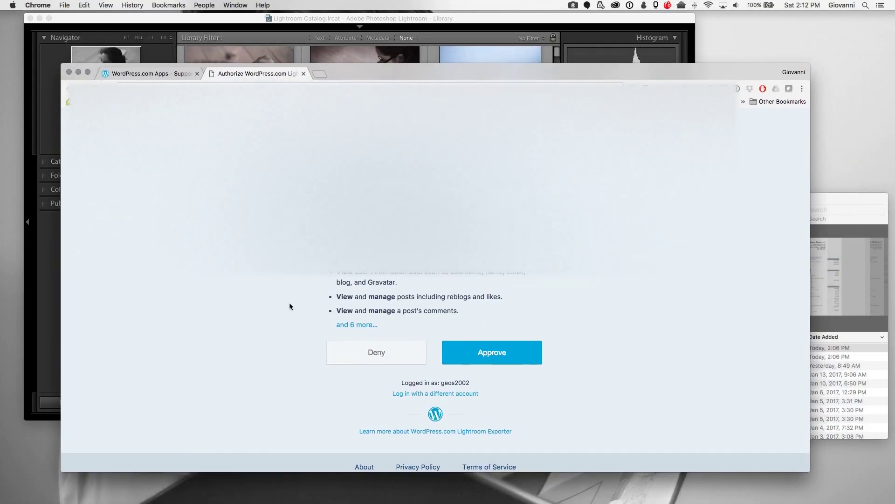
left_click(480, 355)
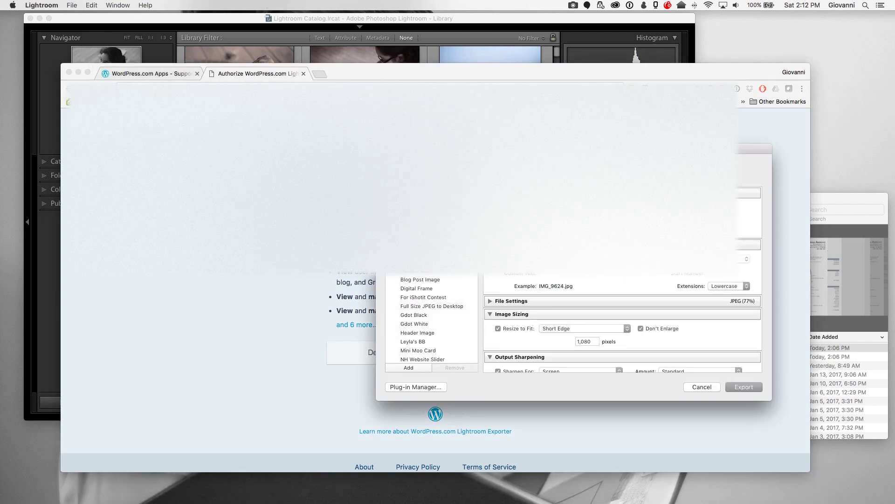
left_click(379, 63)
key("super+shift+w")
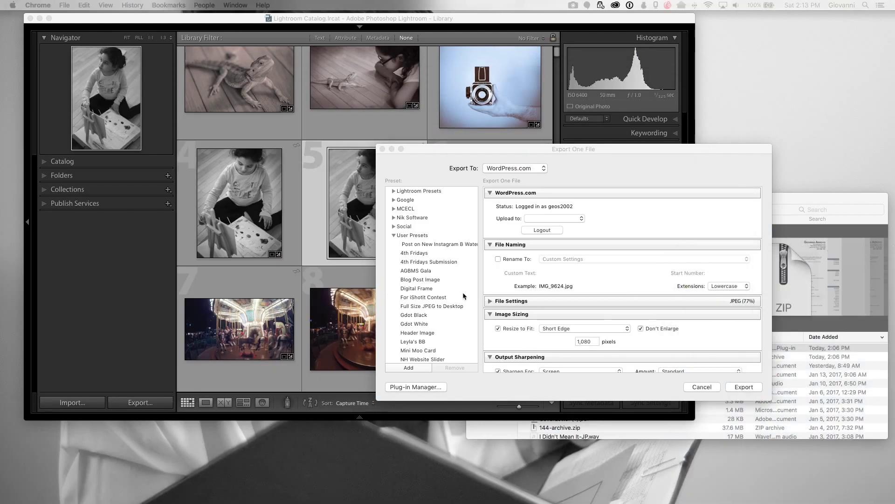
- Choose your blog as the Upload to destination
left_click(573, 217)
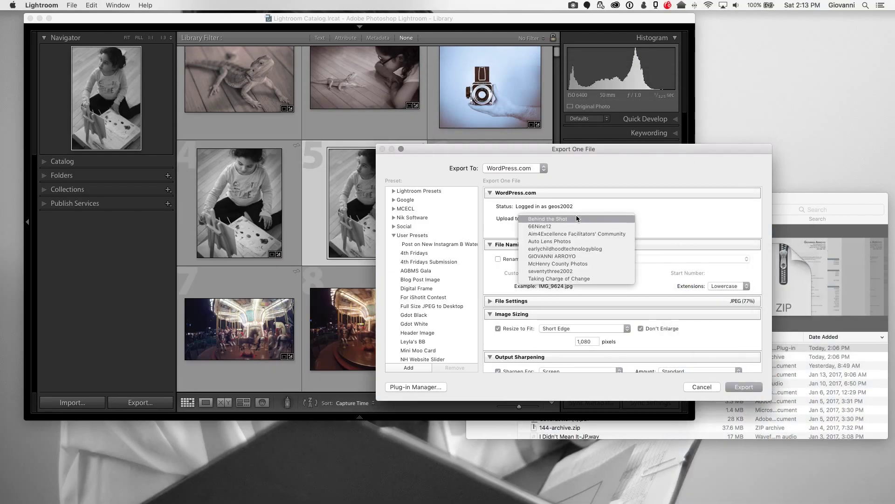
left_click(560, 255)
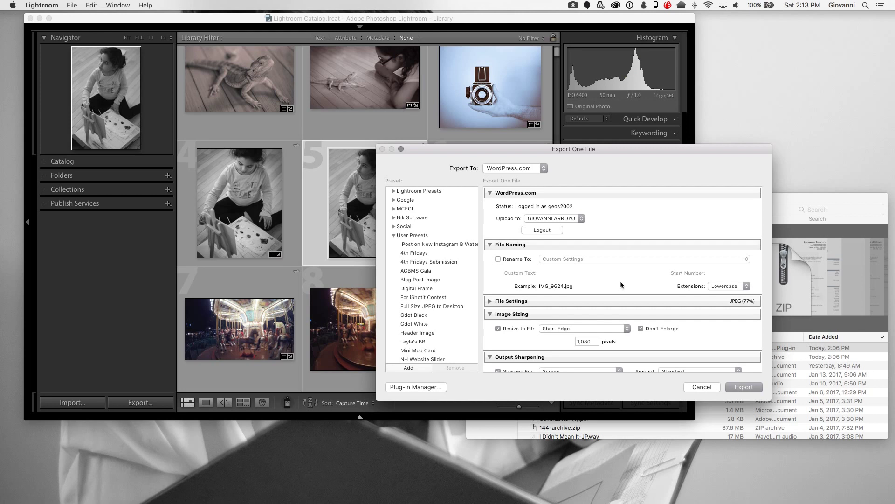
scroll(621, 283, "down", 2)
scroll(621, 282, "down", 5)
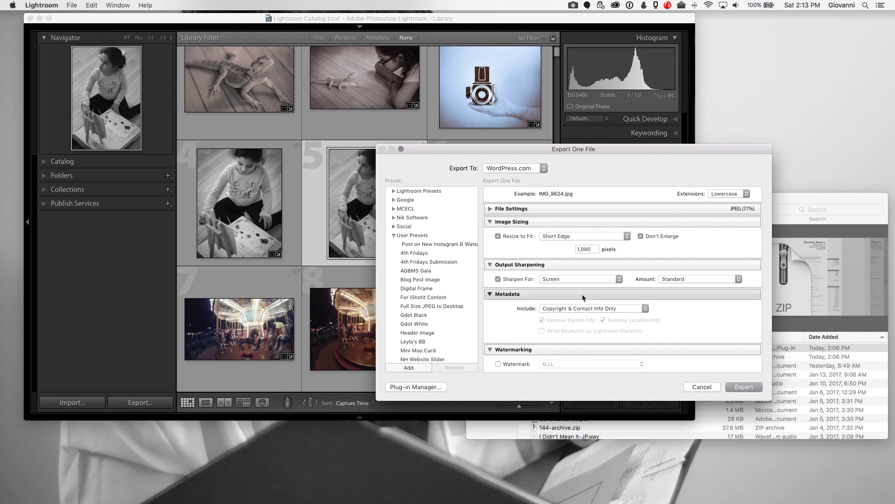
- Resize exports to fit the Long Edge at 2500 pixels and review File Settings
left_click(589, 234)
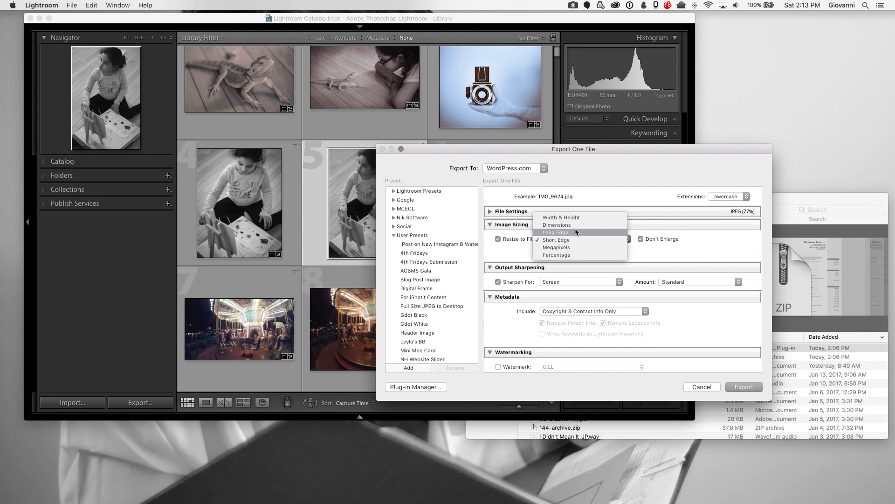
left_click(575, 238)
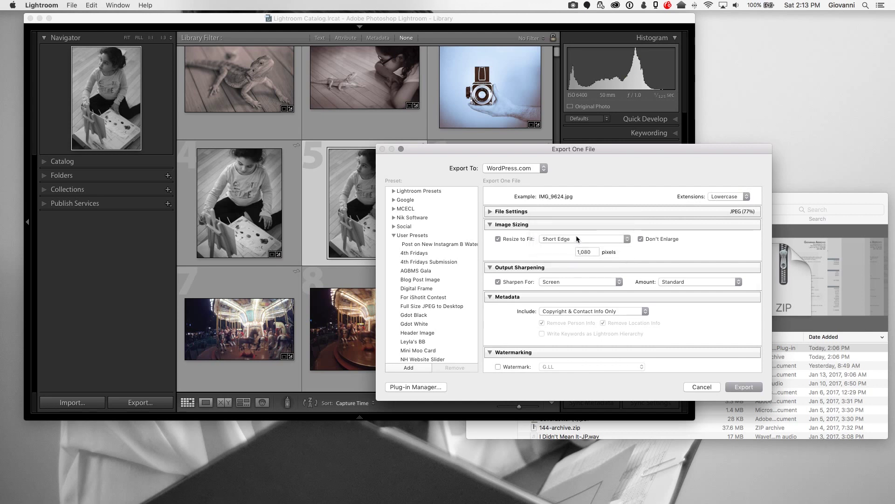
left_click(576, 235)
left_click(575, 231)
left_click(599, 254)
type("250")
scroll(587, 257, "up", 5)
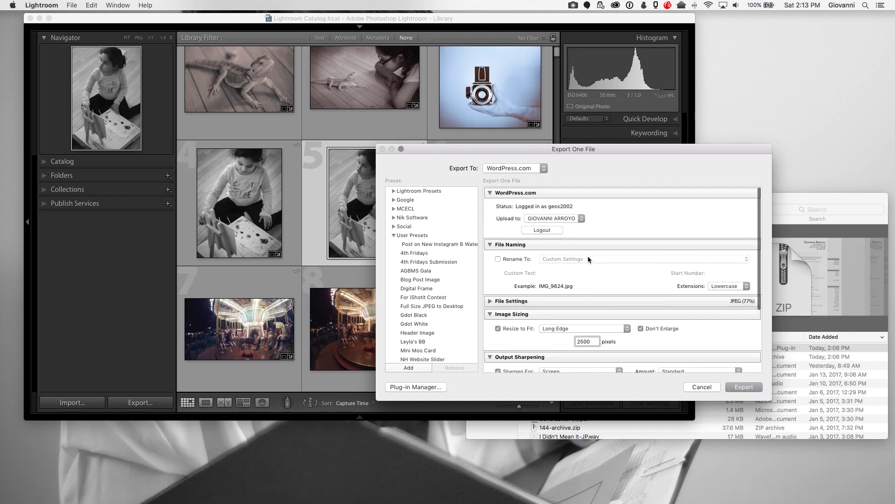
left_click(508, 302)
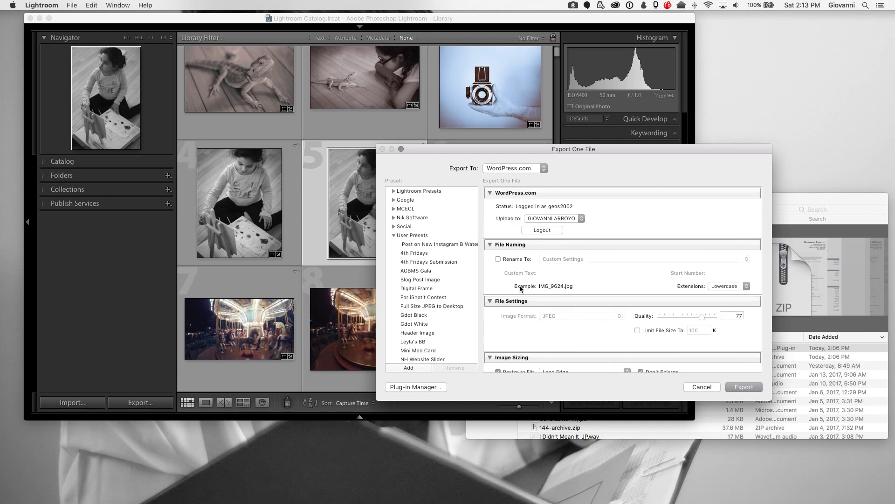
left_click(523, 301)
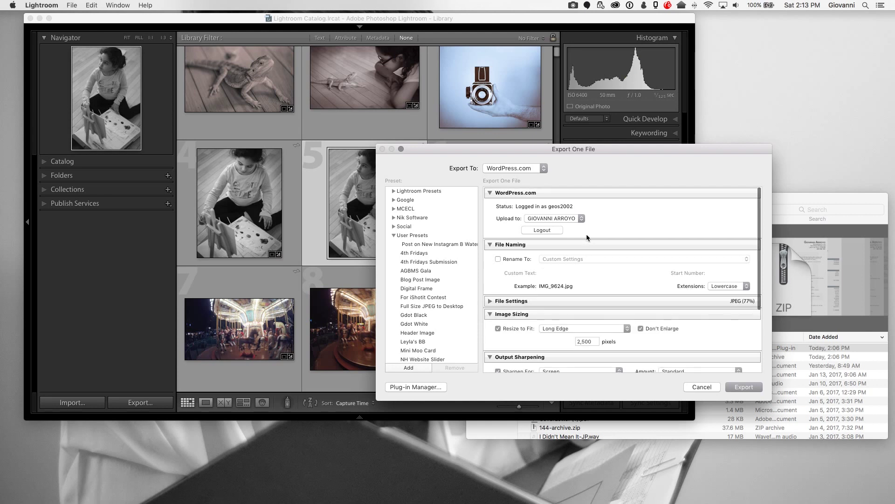
scroll(633, 217, "down", 5)
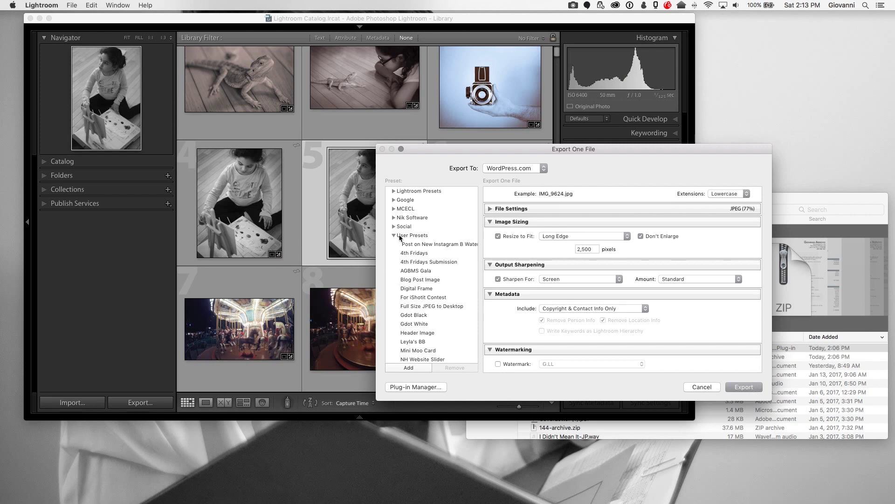
- Create a 'Wordpress Blog' export preset in the Social folder, then export the photo to WordPress.com
scroll(399, 238, "down", 1)
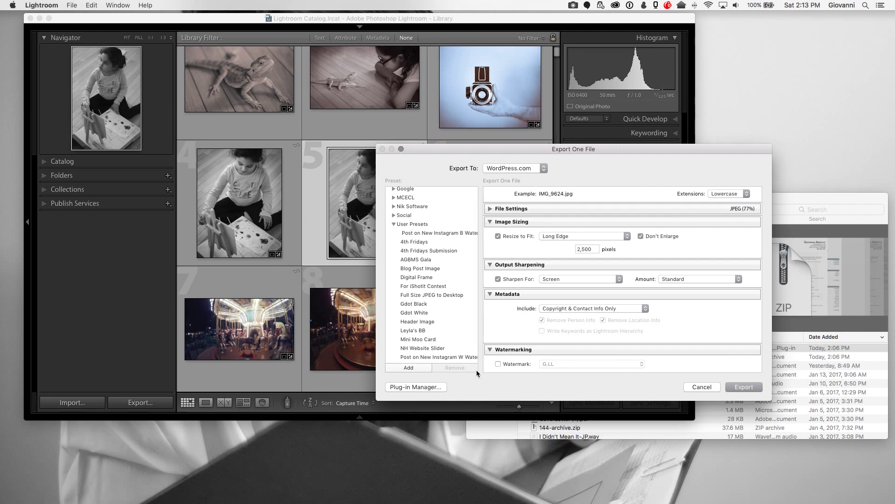
scroll(524, 318, "down", 1)
scroll(523, 317, "up", 1)
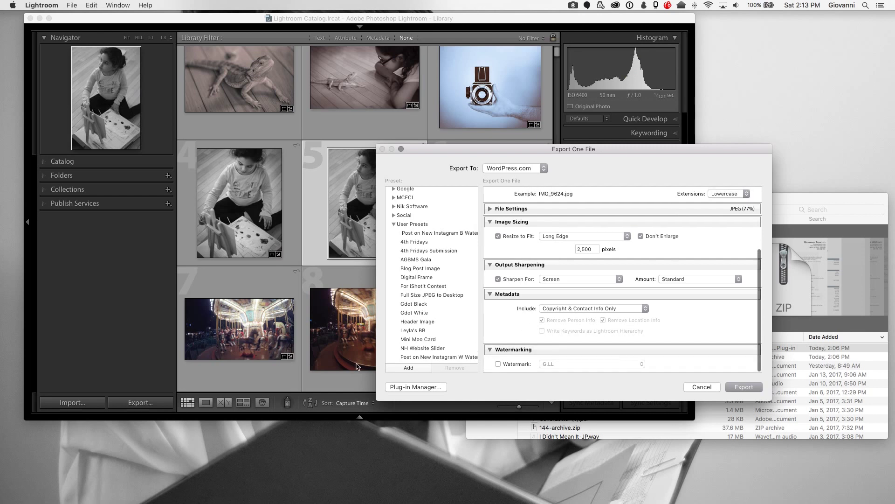
left_click(409, 368)
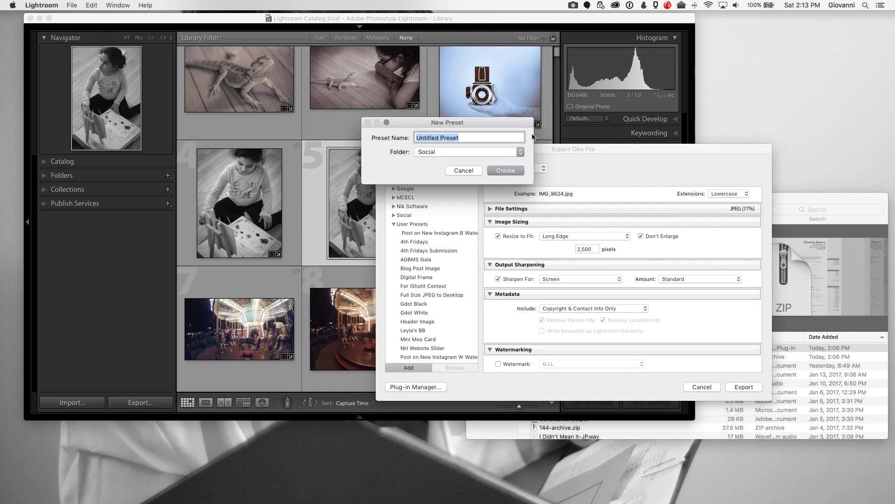
key("BackSpace")
left_click(492, 171)
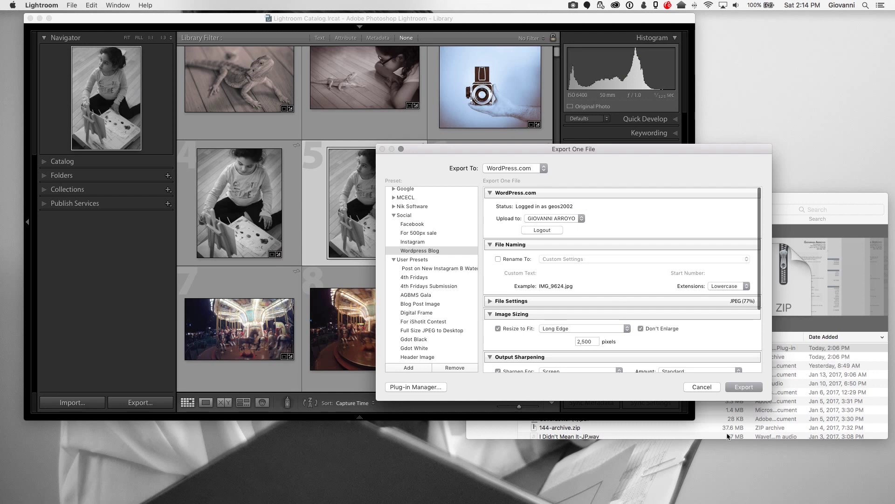
left_click(755, 387)
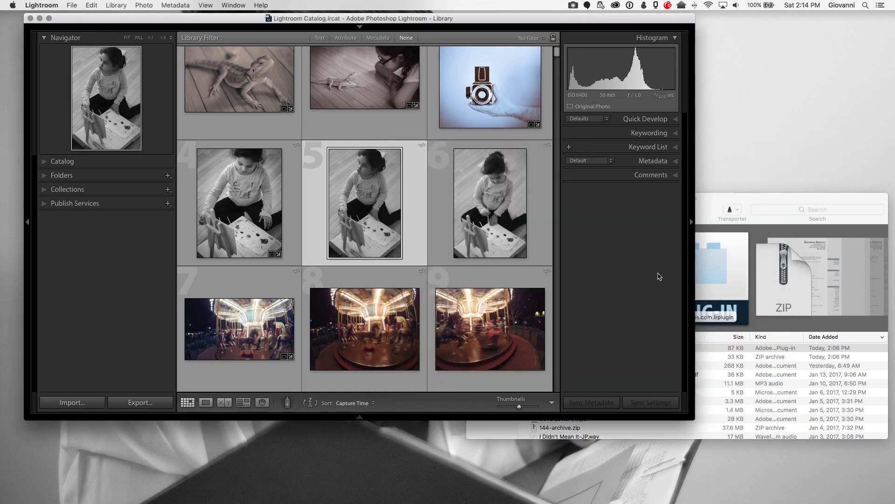
- In Chrome's WordPress admin, go to Media > Library and show IMG_9624.jpg's Attachment Details
mouse_move(510, 494)
left_click(335, 485)
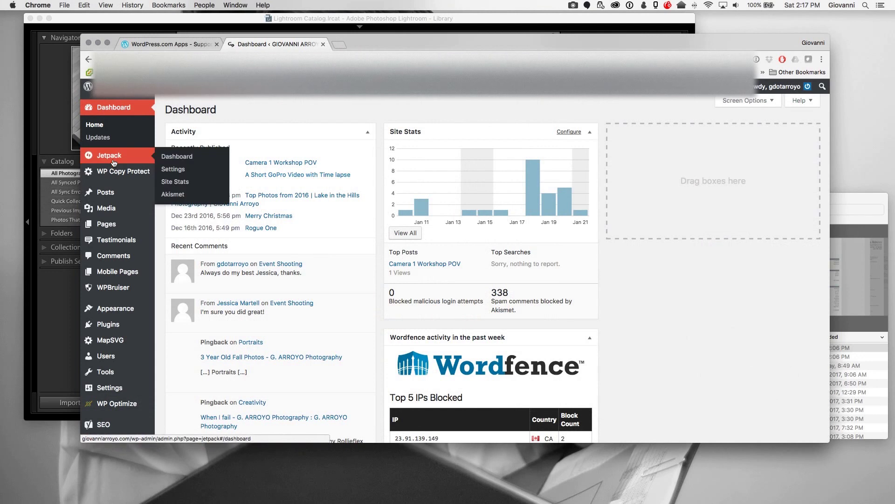
left_click(107, 209)
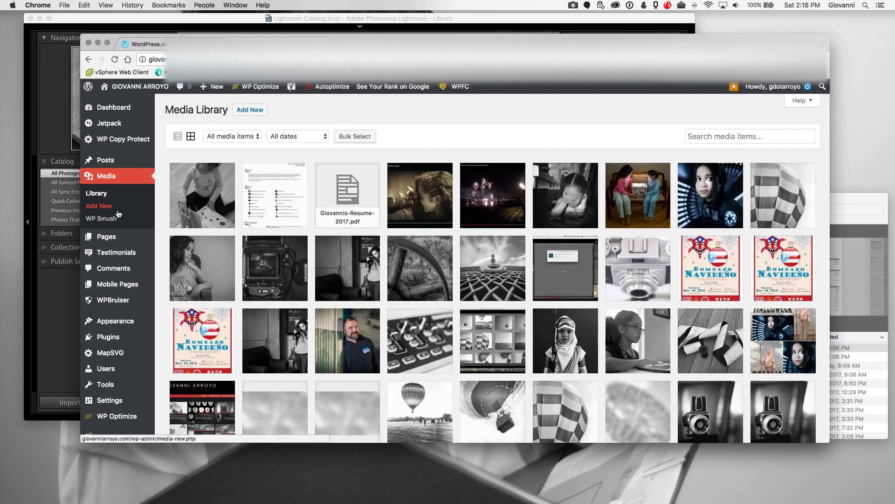
left_click(212, 201)
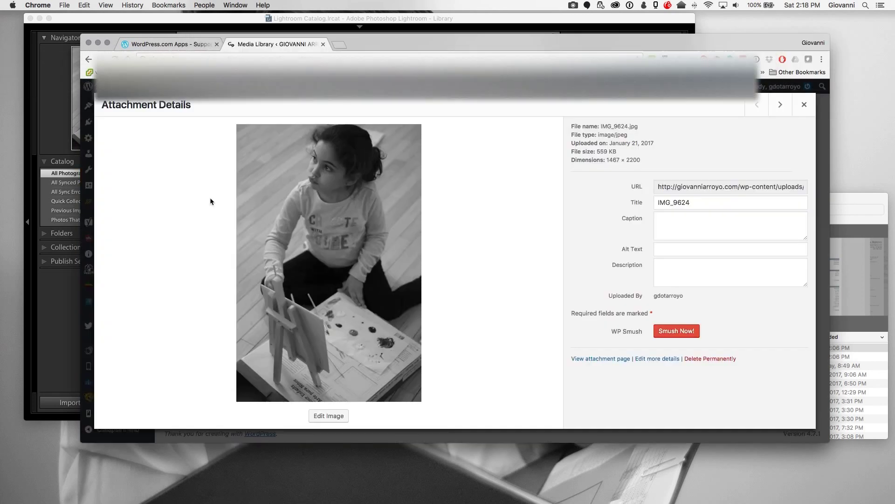